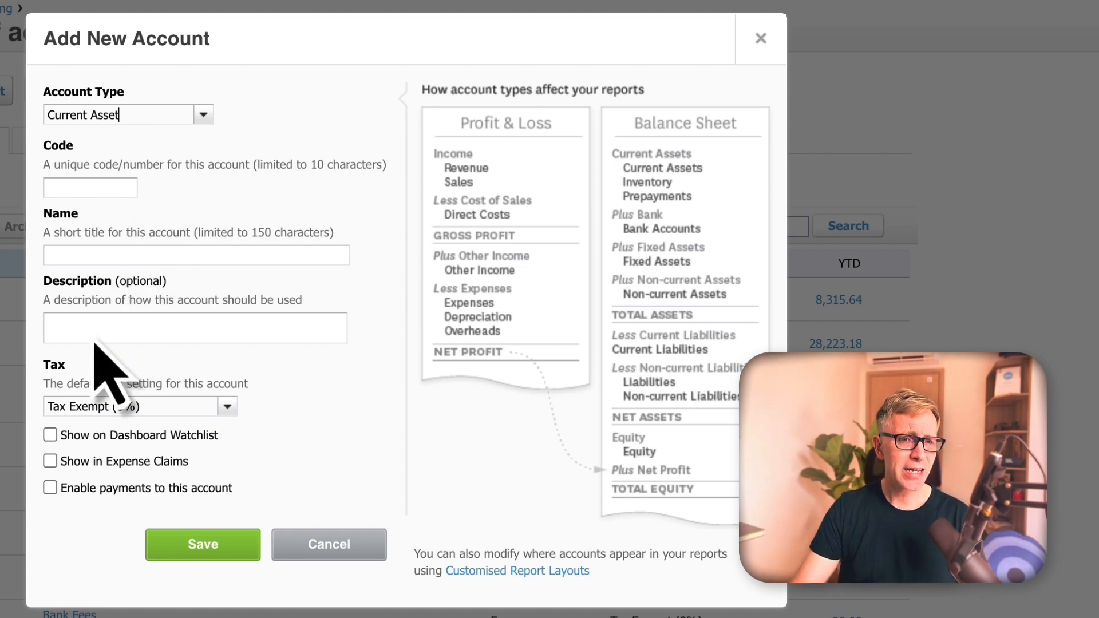
Save the new current asset account with code 095 and name Petty Cash, shown on the dashboard watchlist, and list the asset accounts.
click(94, 197)
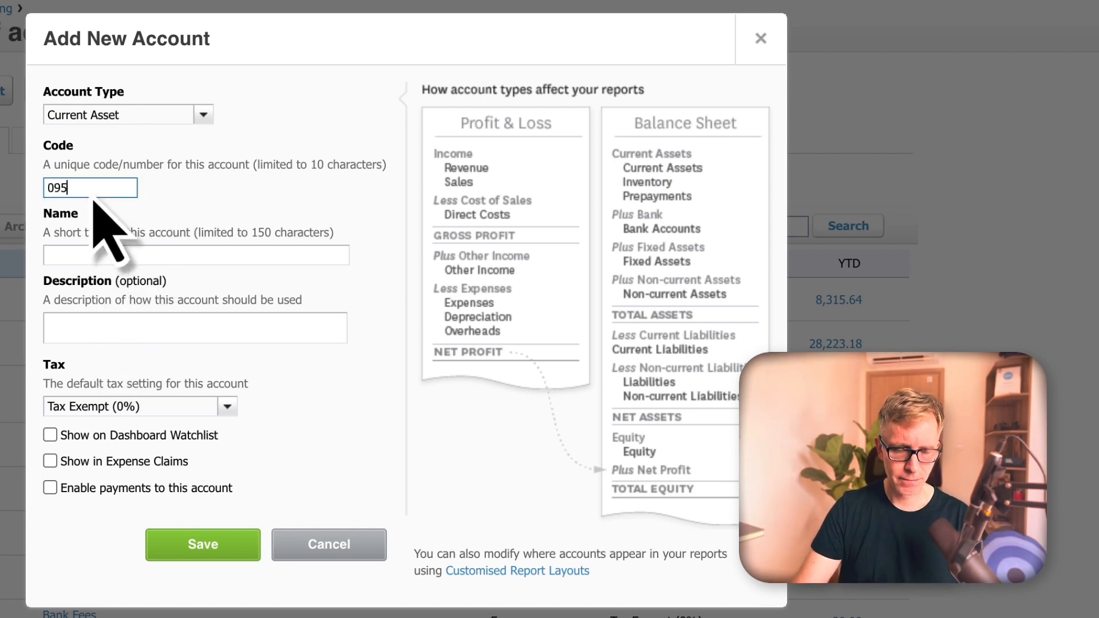
key(Tab)
text(Petty Cash)
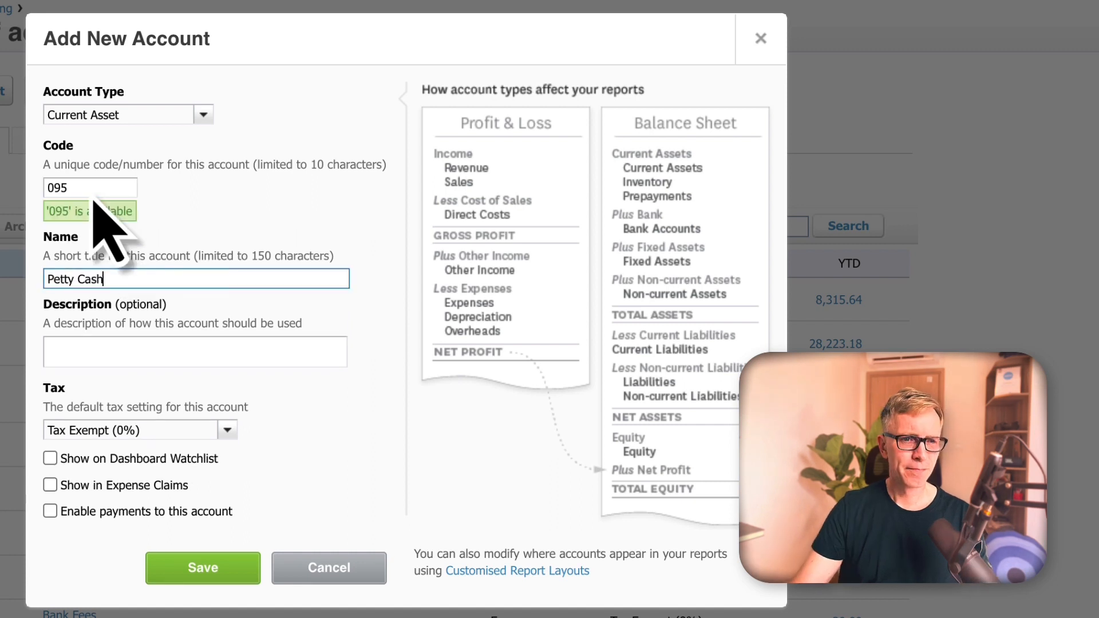
click(49, 458)
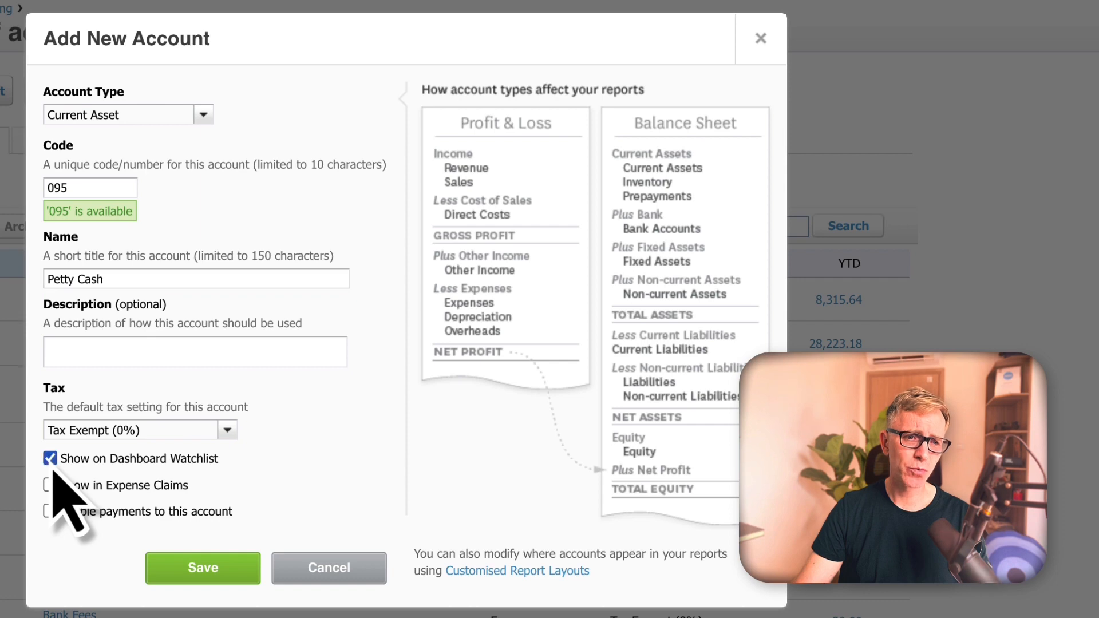
click(225, 569)
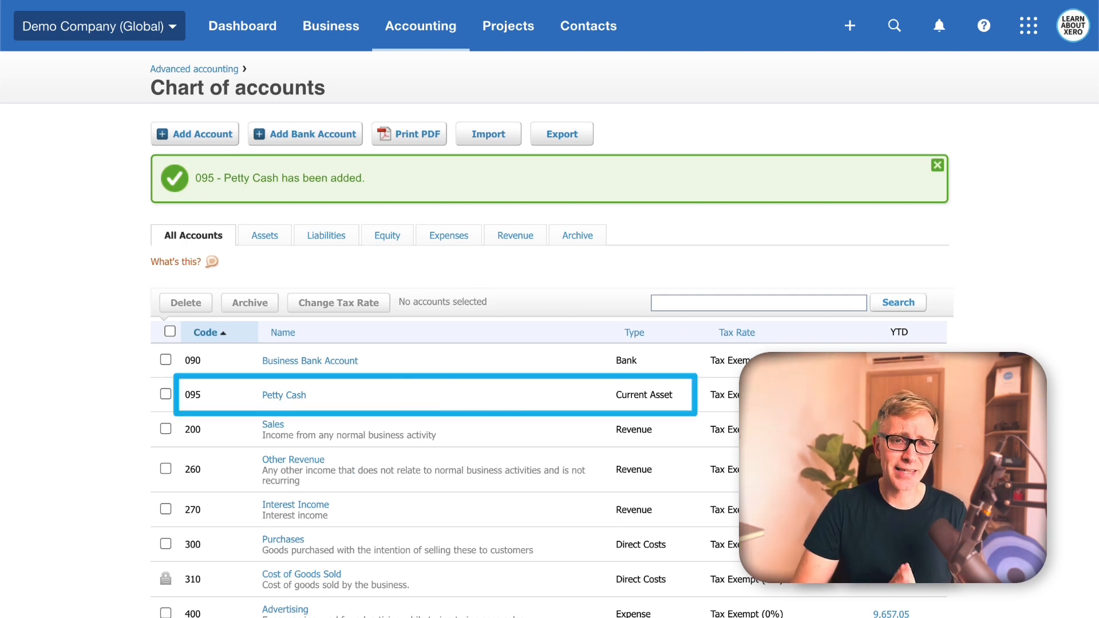
click(264, 236)
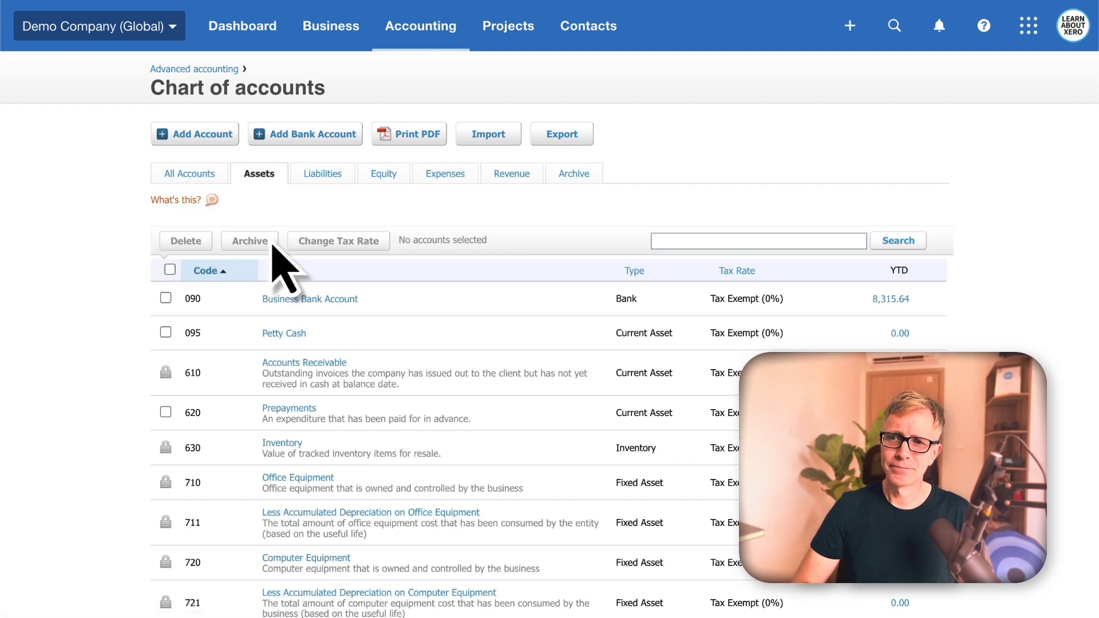
From the dashboard, reconcile the Business Bank Account's 28 Oct 2023 cash withdrawal to the new contact Petty Cash and account 095 - Petty Cash.
click(240, 35)
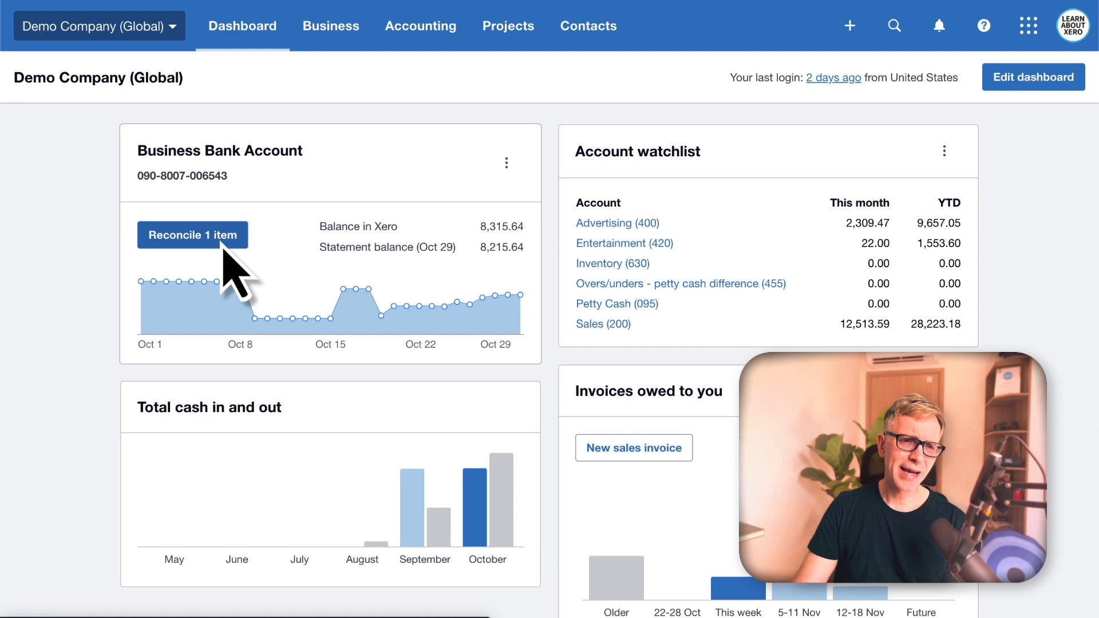
click(213, 243)
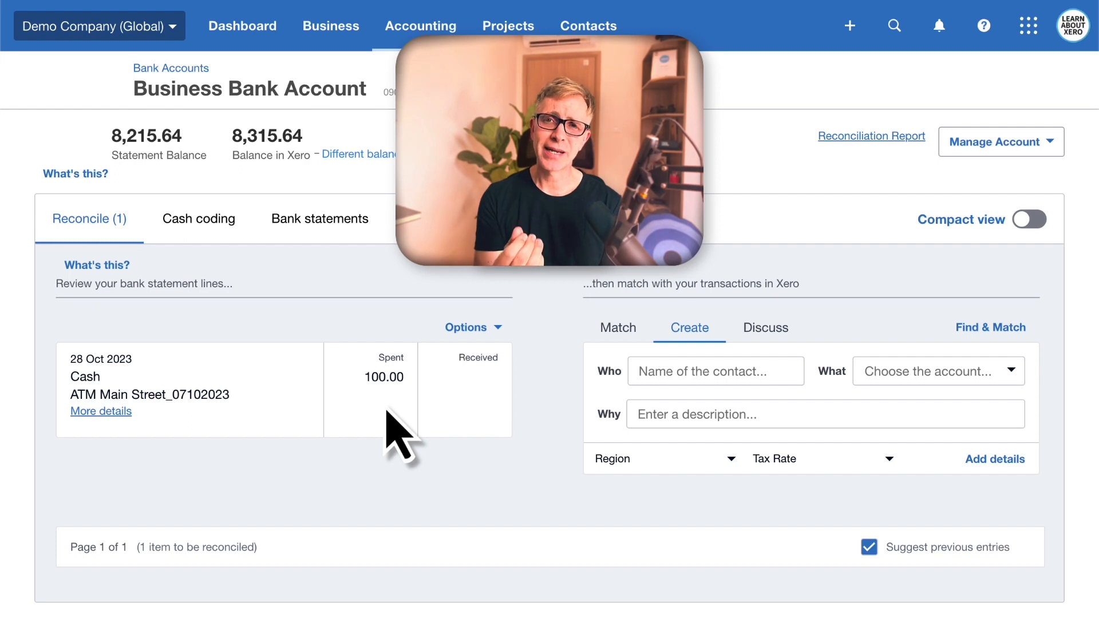
click(669, 382)
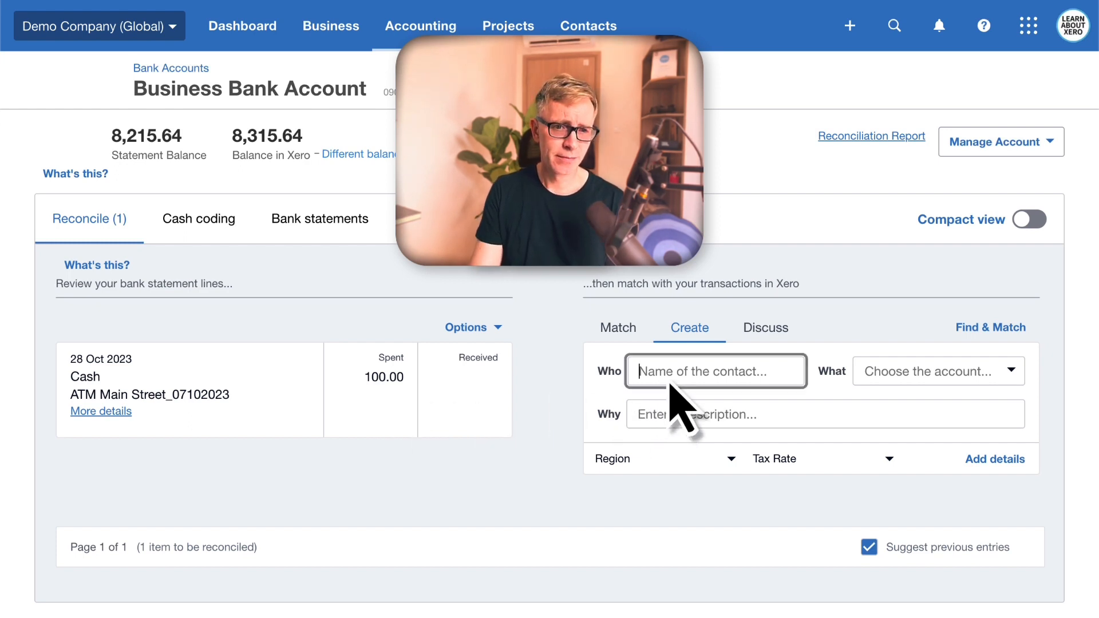
text(Petty)
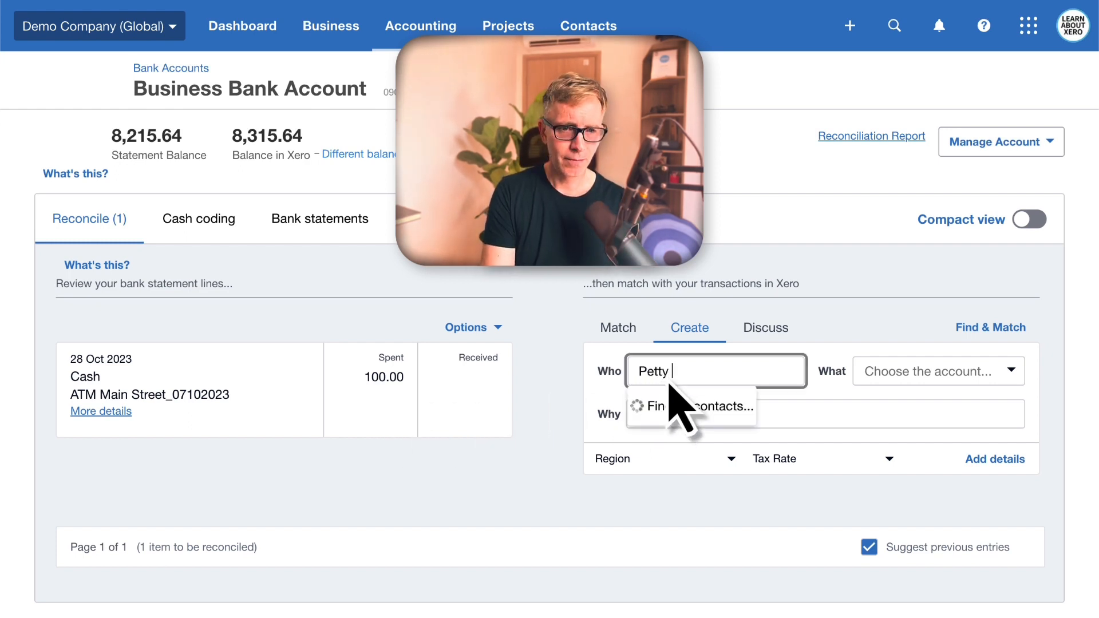
text( Cash)
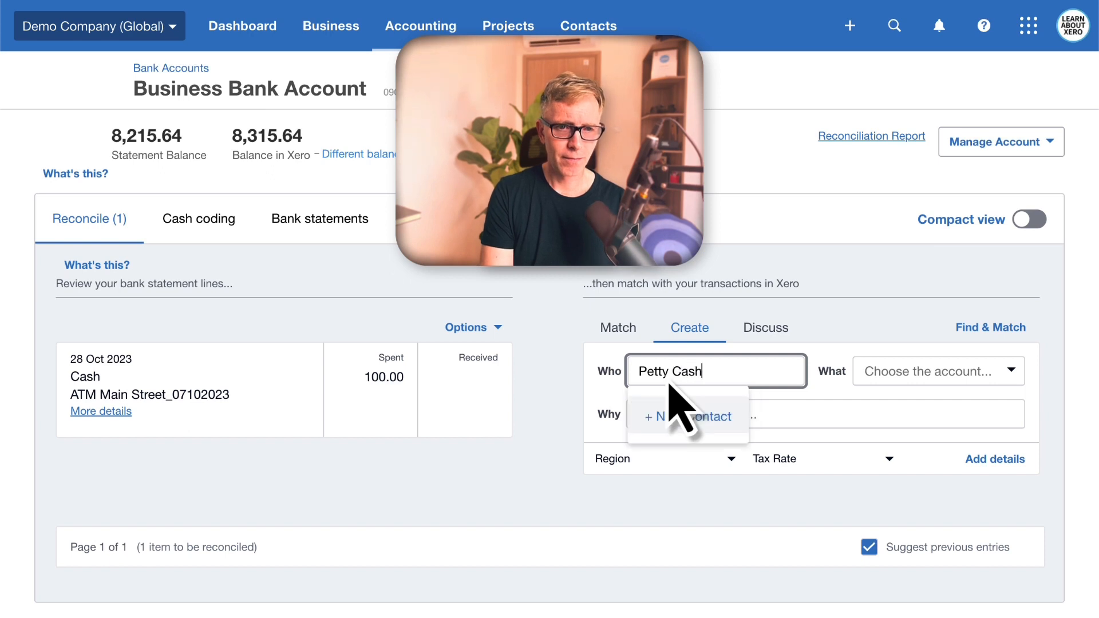
key(Tab)
text(pett)
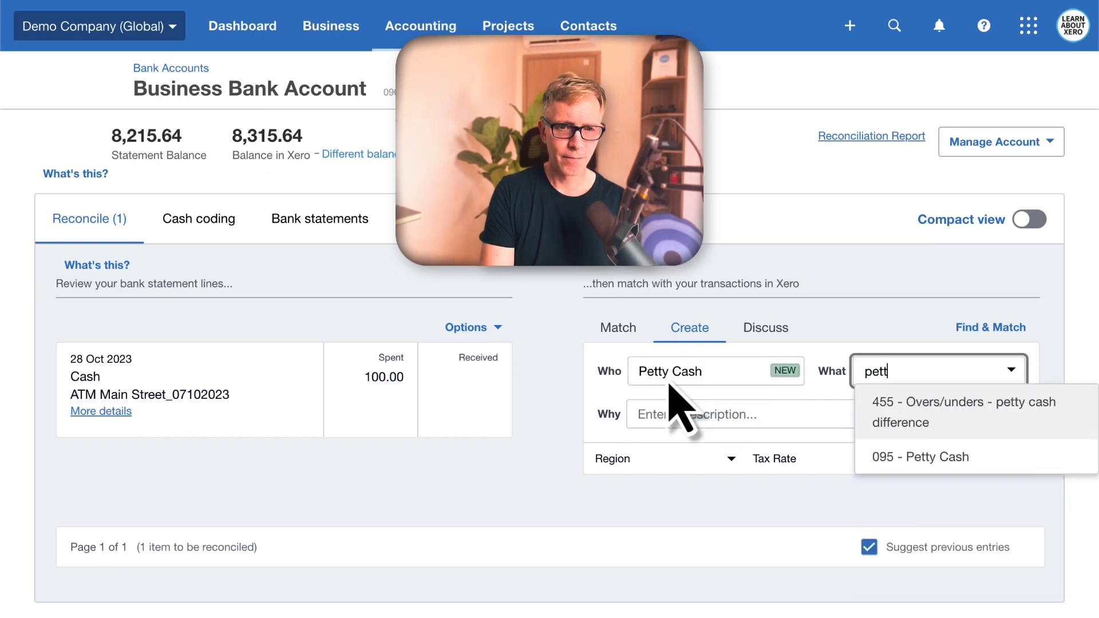
click(835, 458)
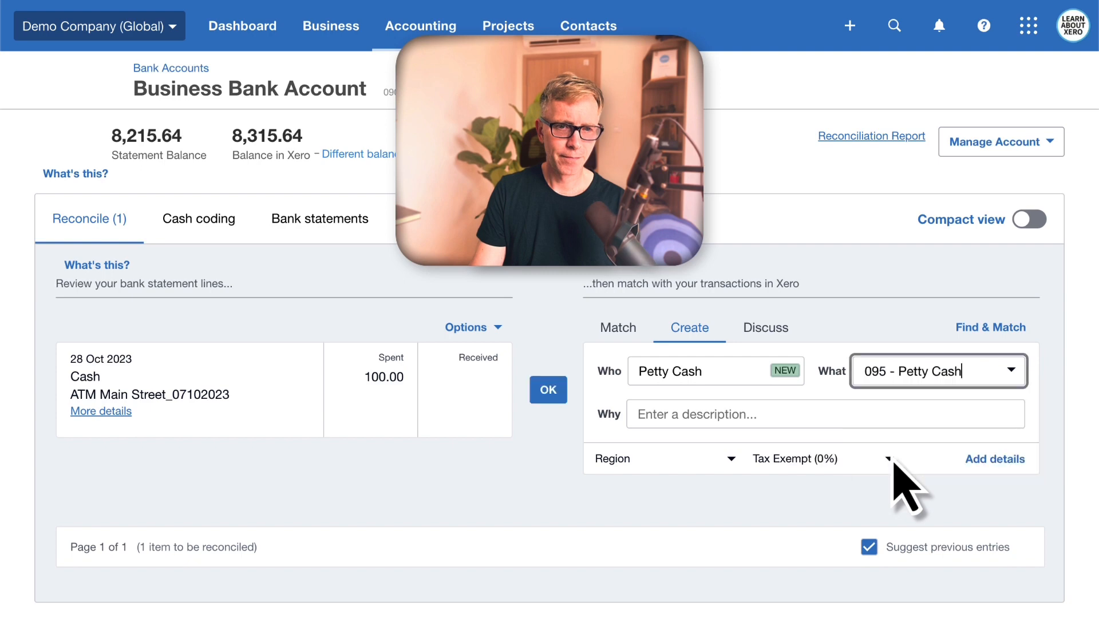
click(554, 395)
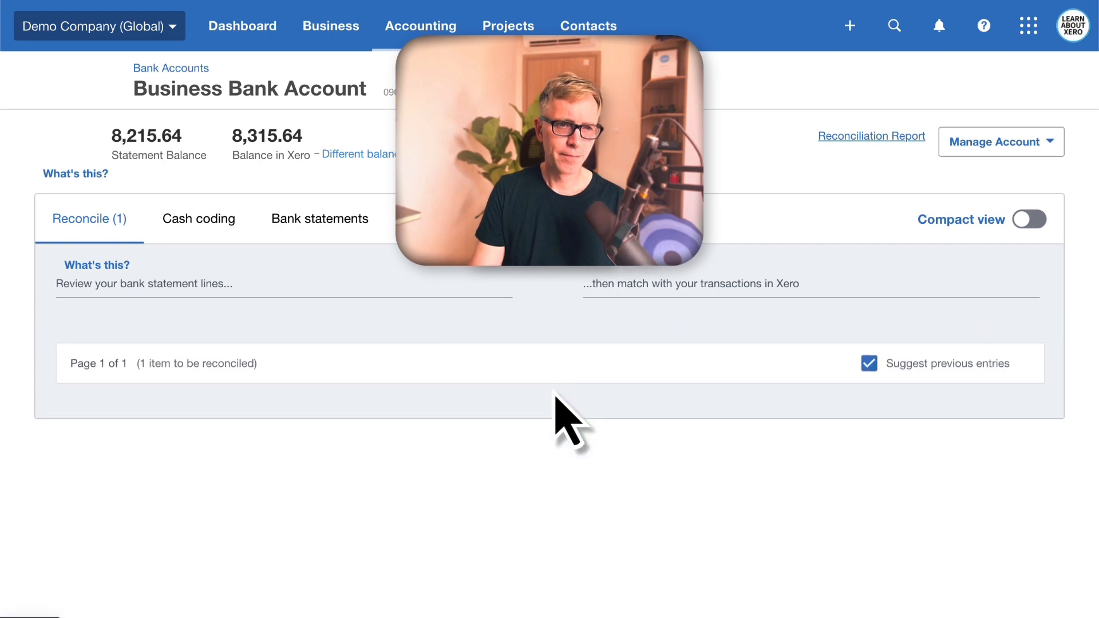
Return to the dashboard and open a blank manual journal using the create-new options.
click(238, 36)
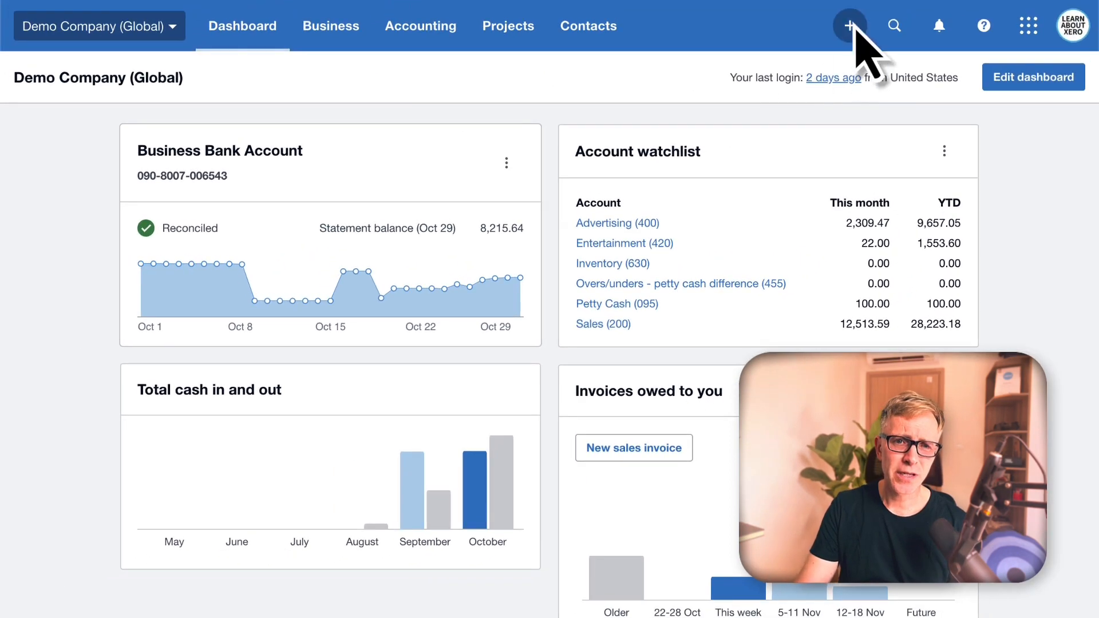
click(851, 26)
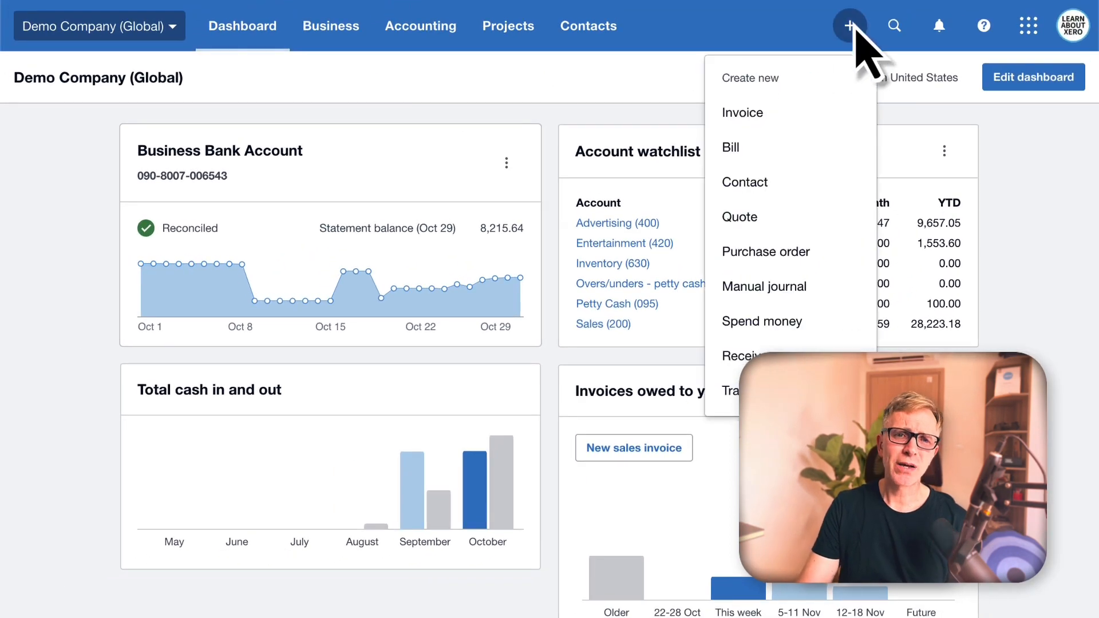
click(857, 284)
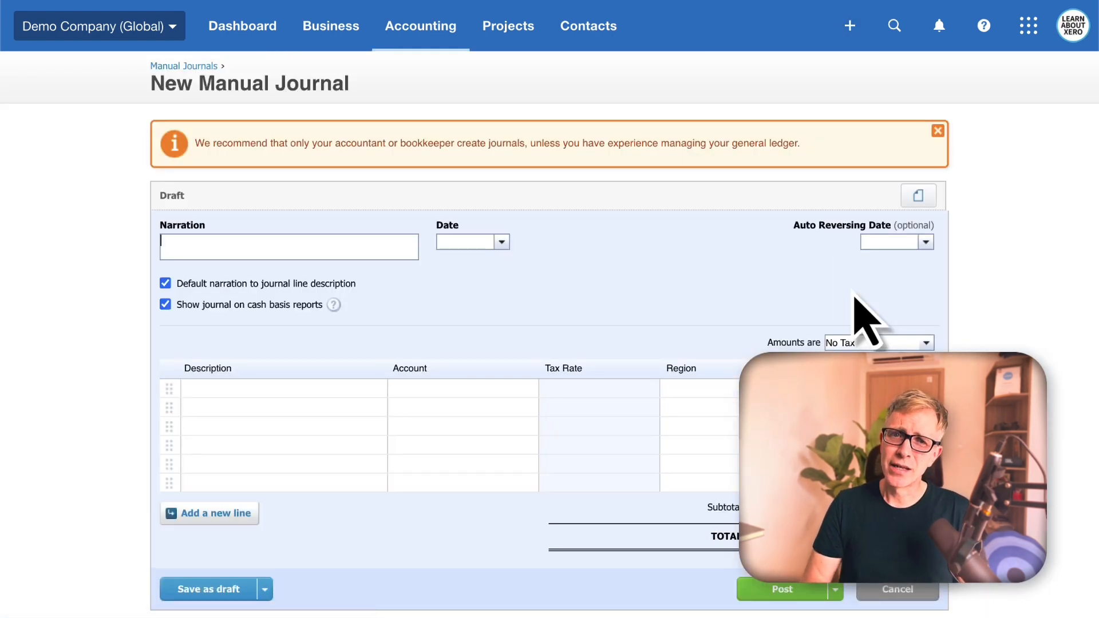
click(850, 28)
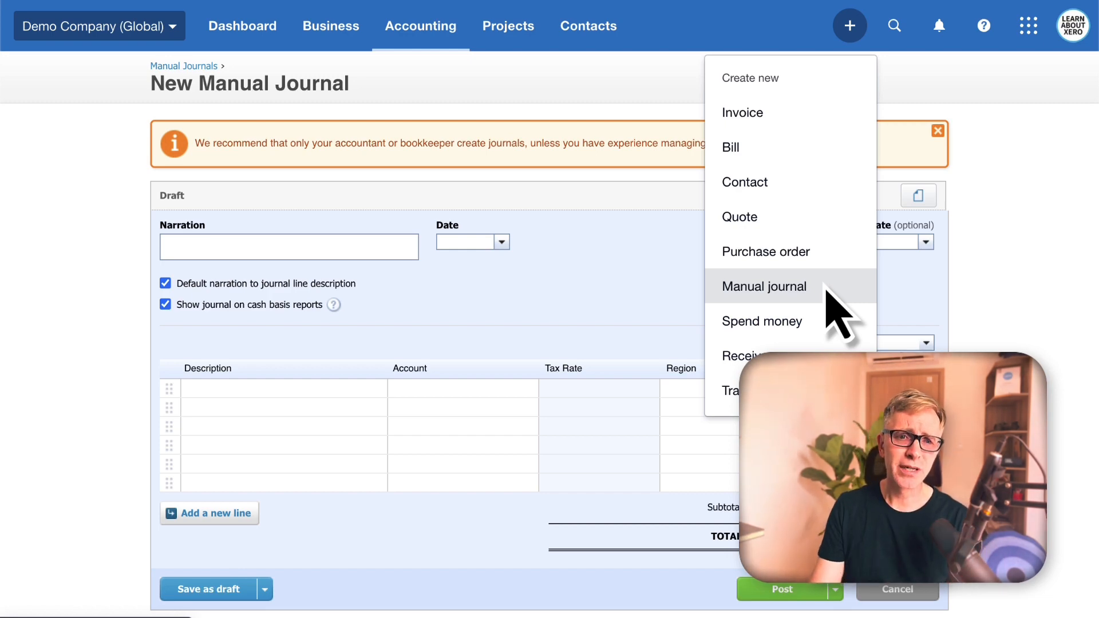
click(532, 96)
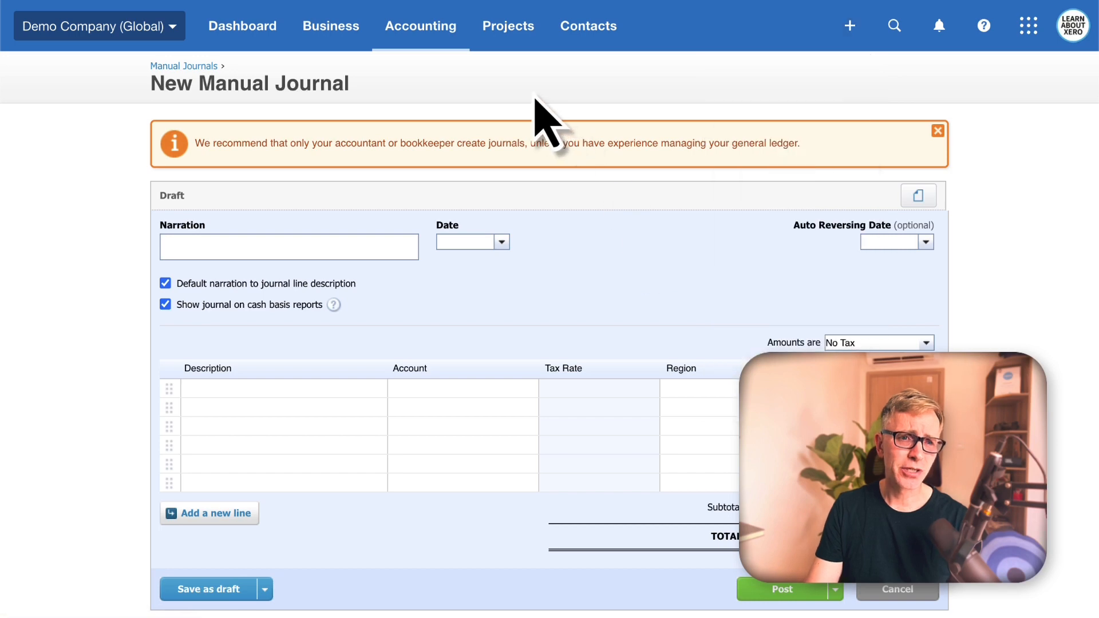
Search the reports for "journ", open the Journal Report, and start a new manual journal from it.
click(430, 40)
click(433, 129)
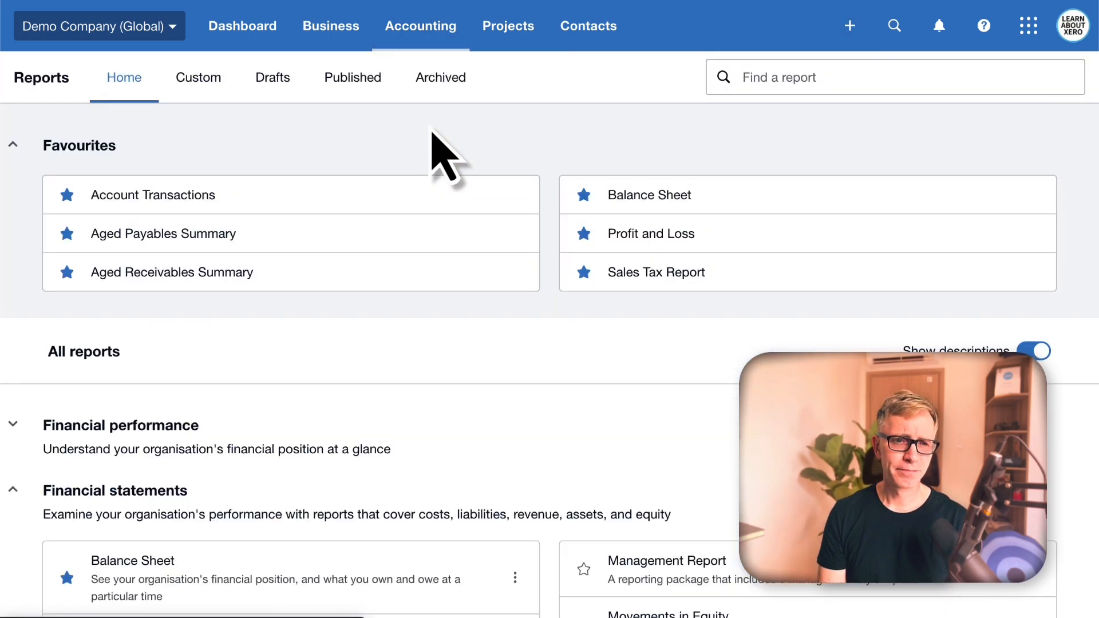
click(790, 87)
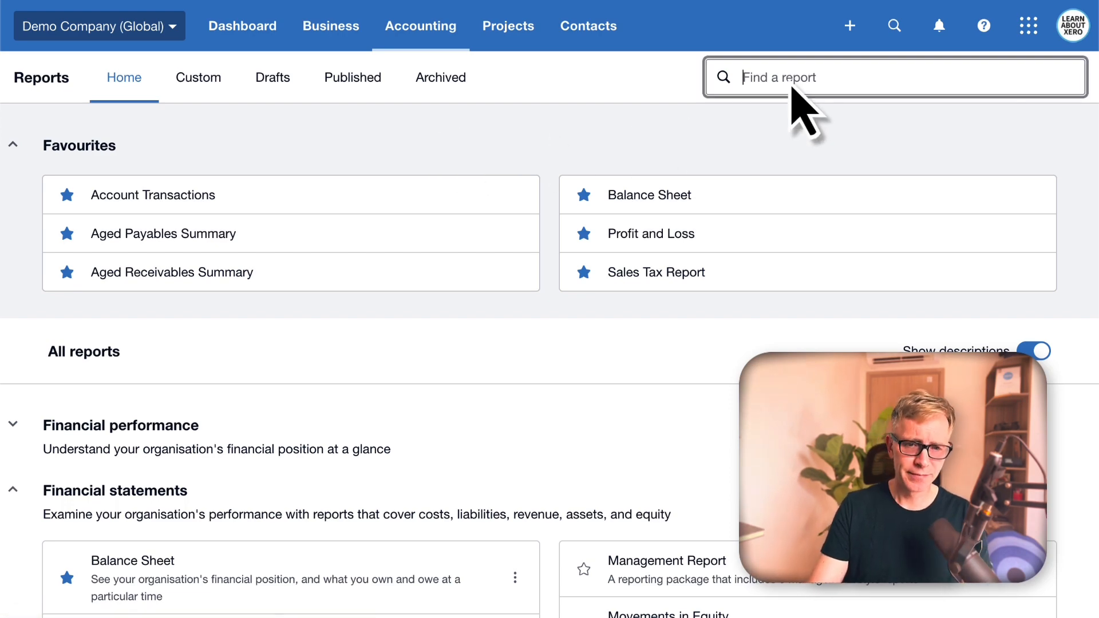
text(journ)
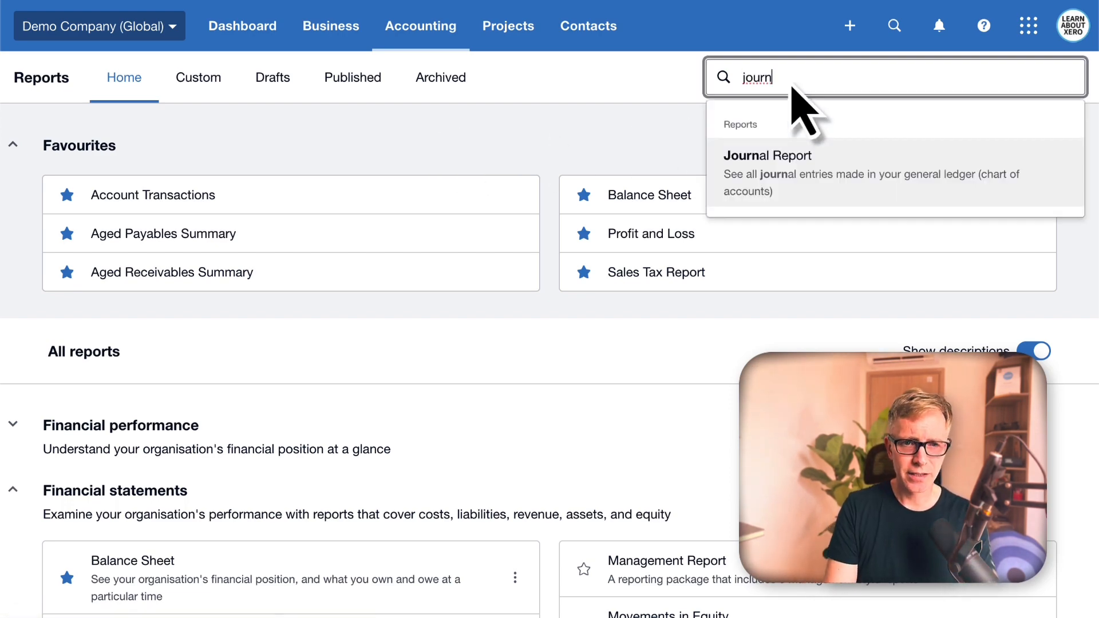
click(814, 189)
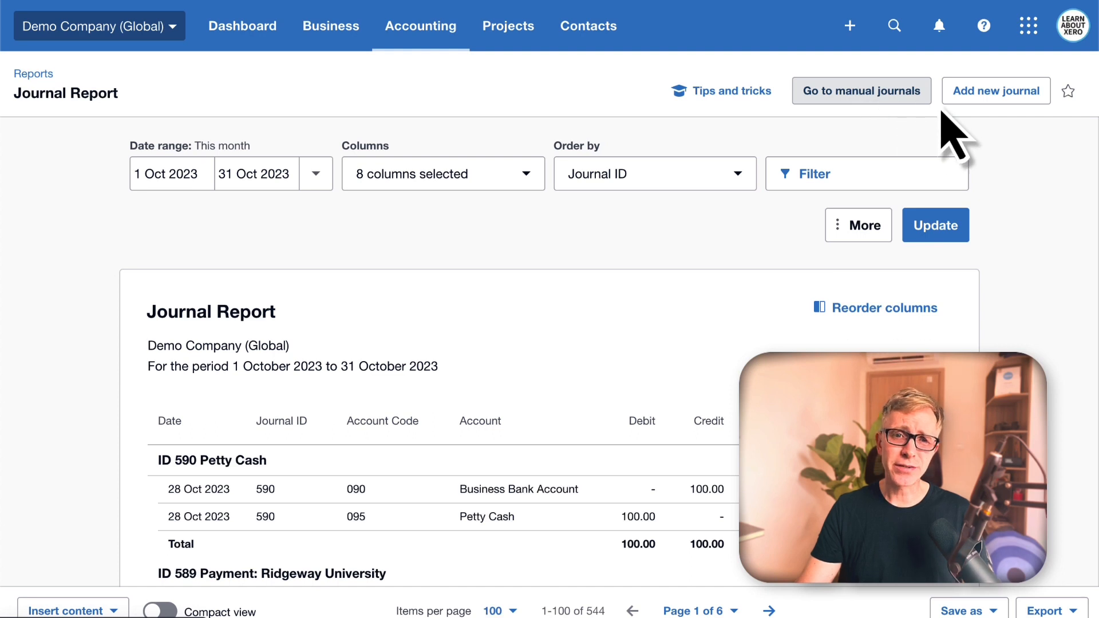
click(972, 103)
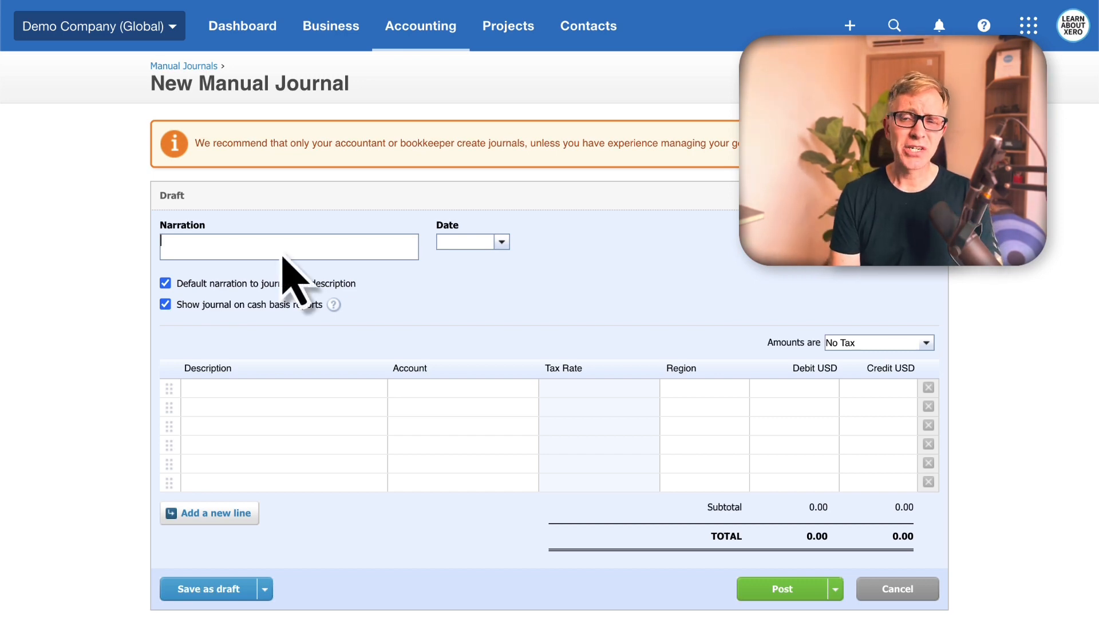
Give the journal the narration "Petty Cash Transactions October 2023", date it 31 Oct 2023, and stop the narration defaulting to line descriptions.
text(Petty Cash Transactions October 2023)
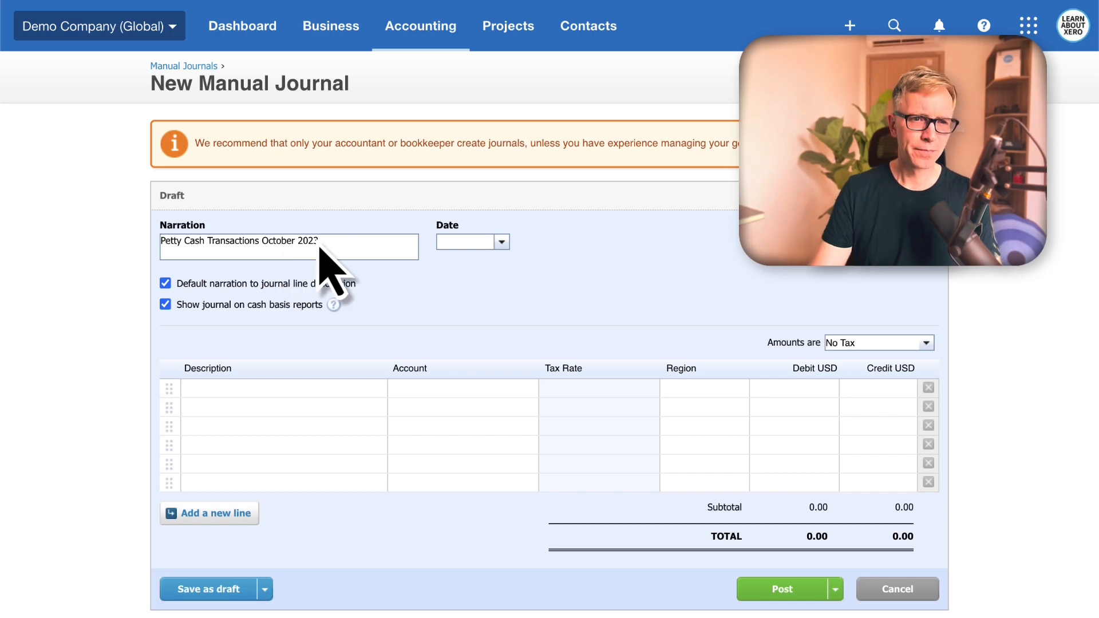
click(473, 246)
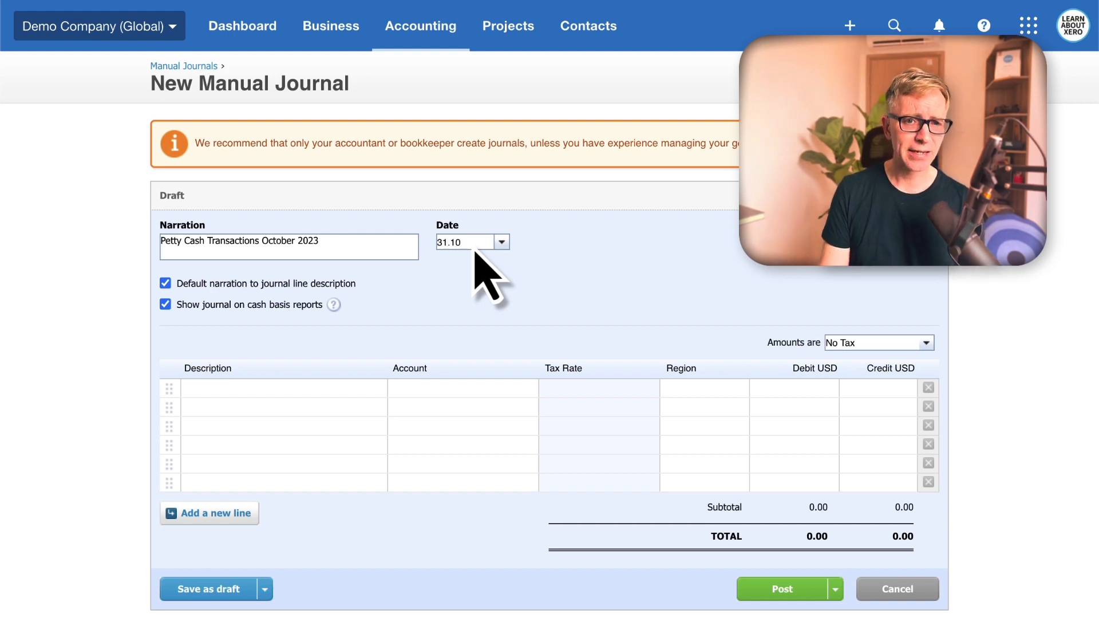
text(31.10)
key(Tab)
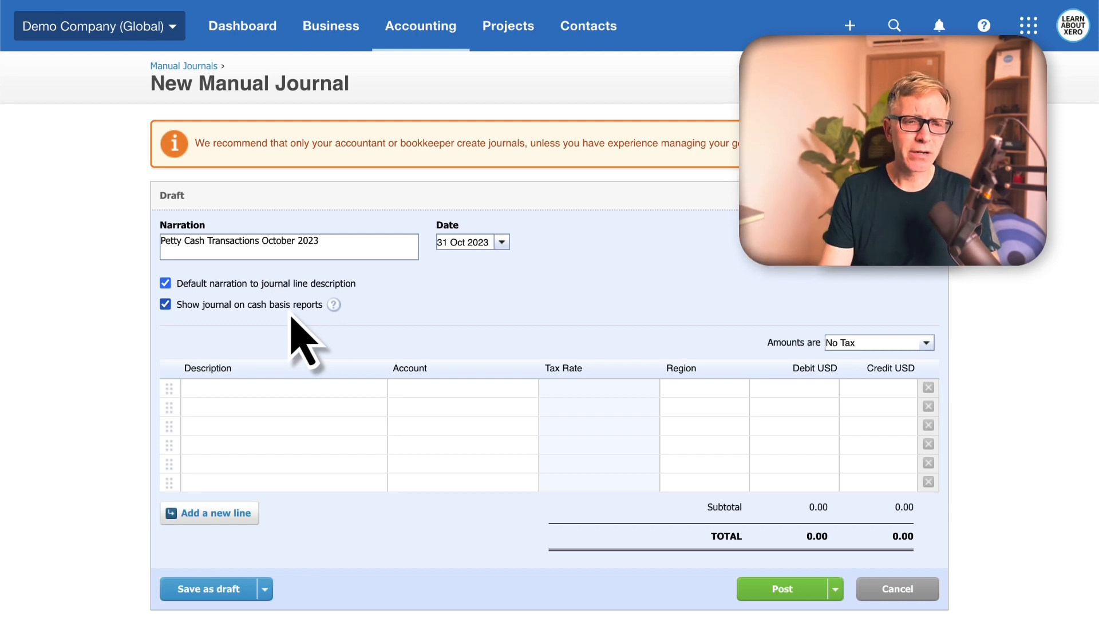
click(165, 283)
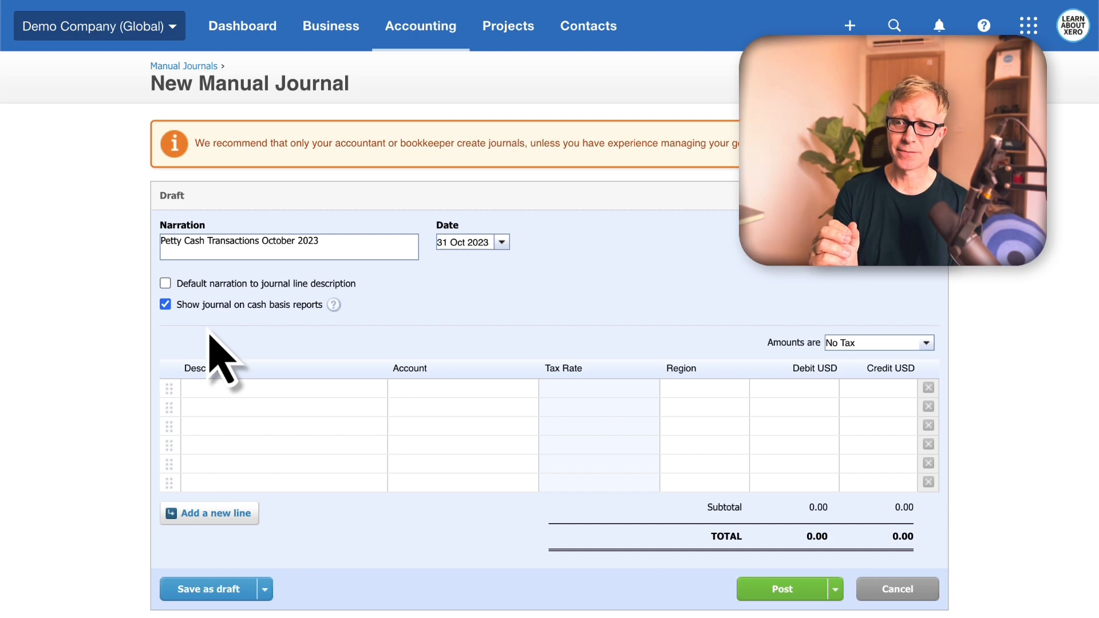
Fill the first journal line with "Milk for office kitchen", account 453 - Office Expenses, and a debit of 3.4+2.8+2.2.
scroll(209, 336, down, 1)
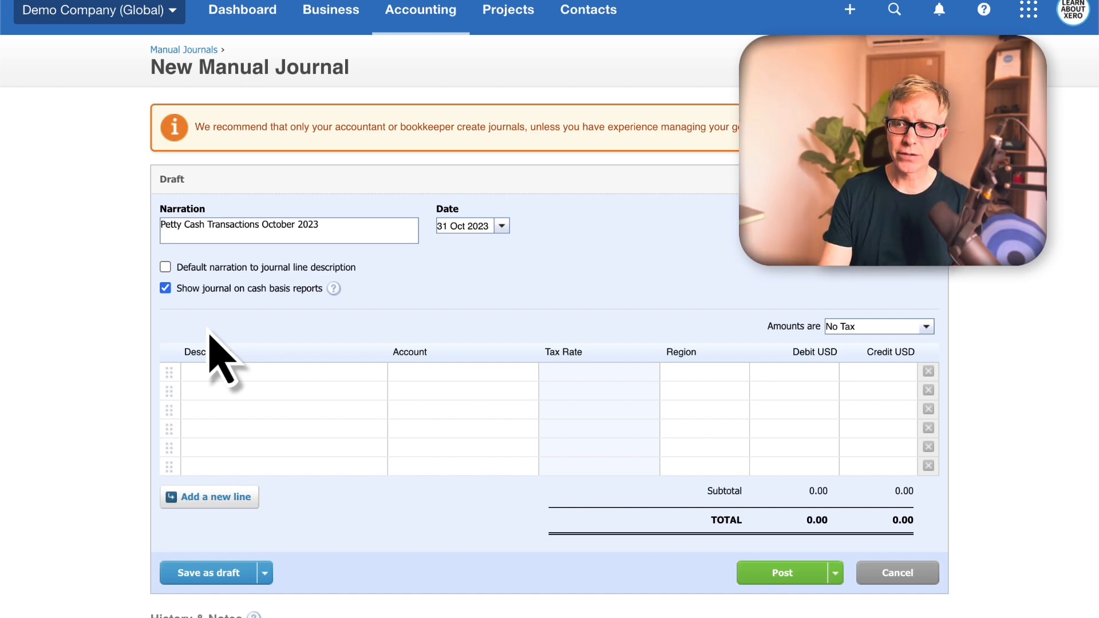
click(232, 383)
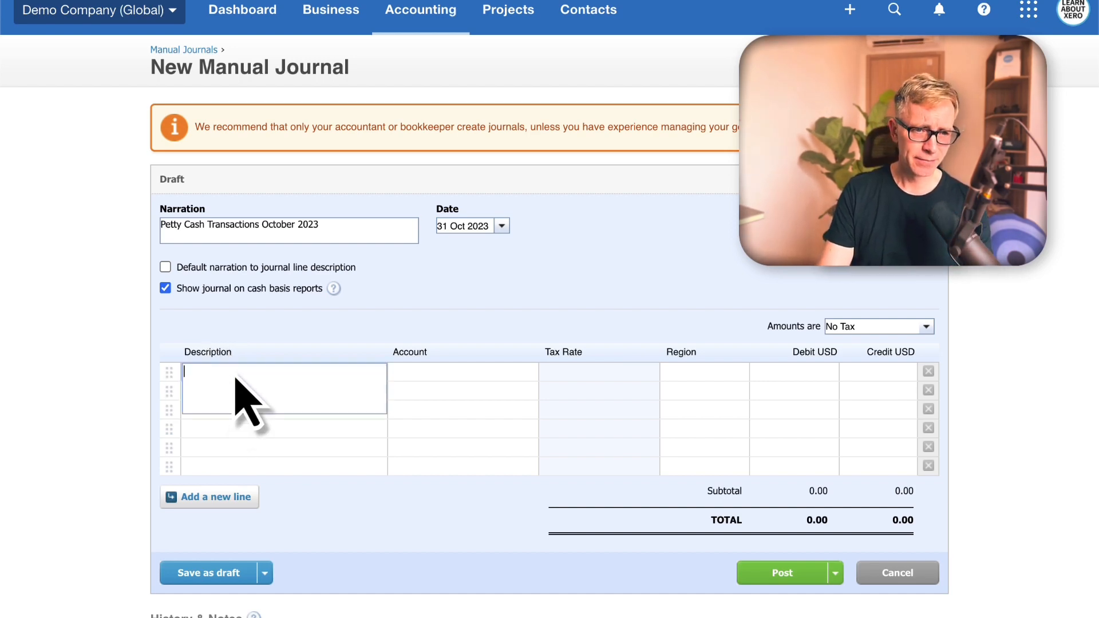
text(Milk for office kitchen)
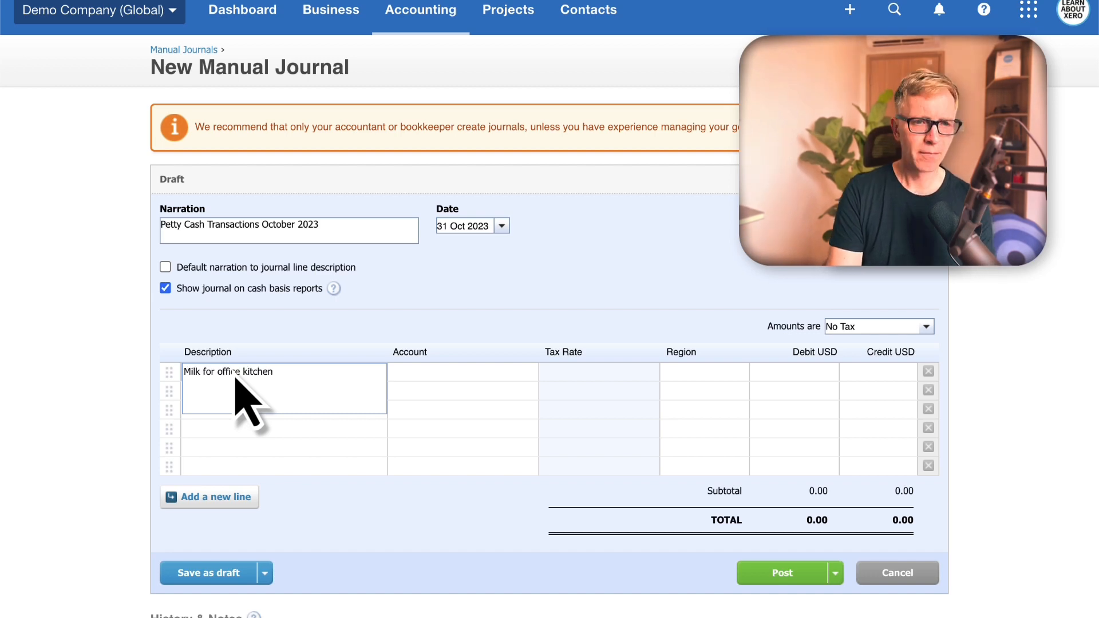
key(Tab)
text(off)
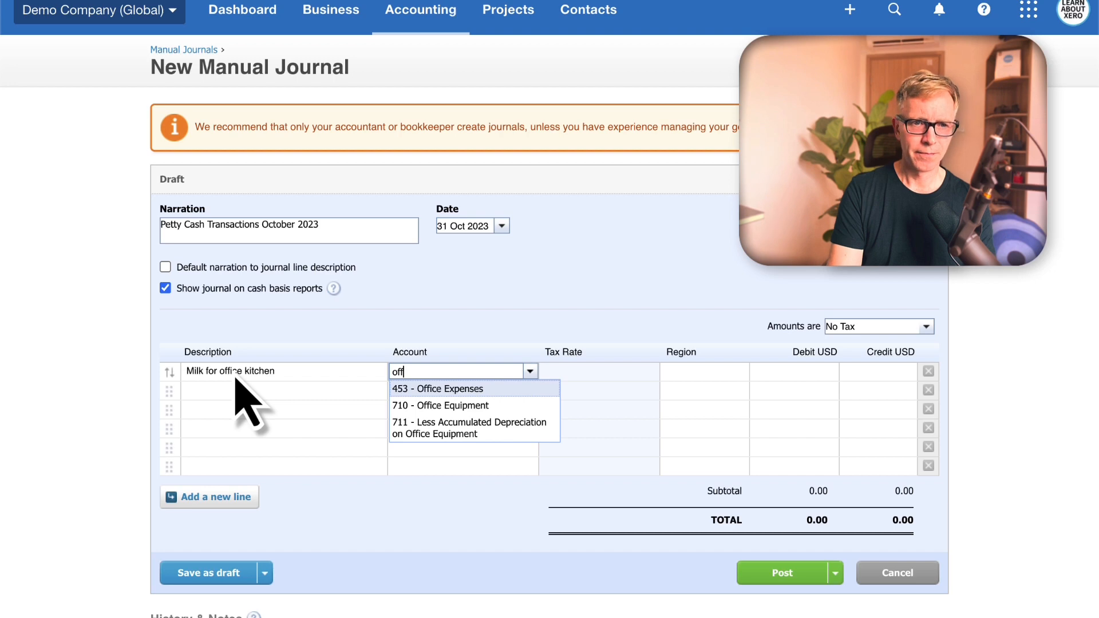
key(Tab)
key(Tab)
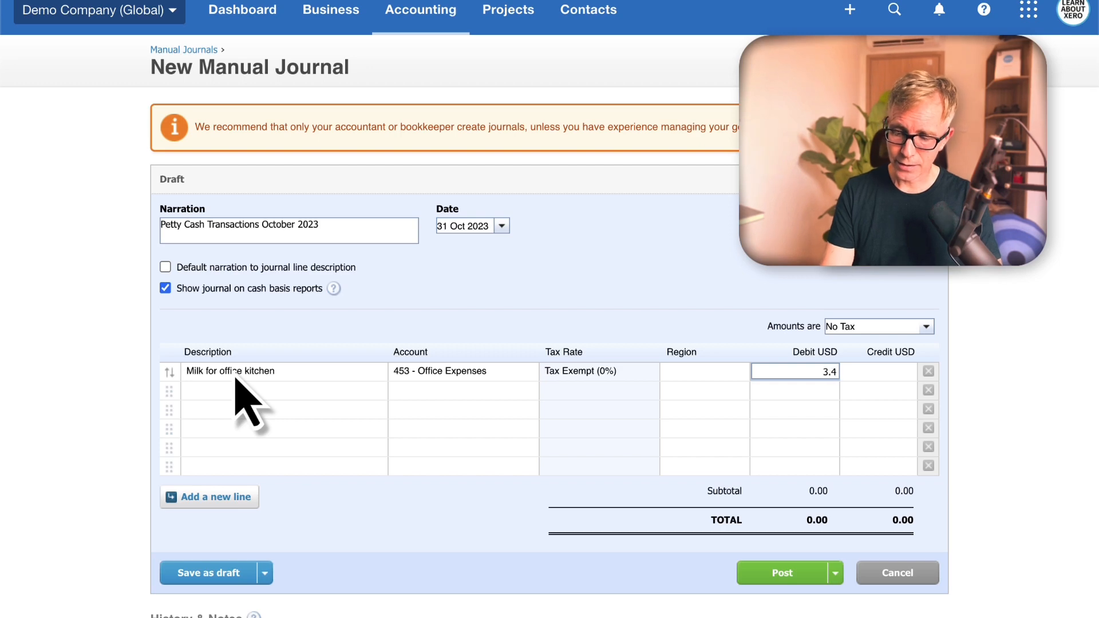
text(3.4+2)
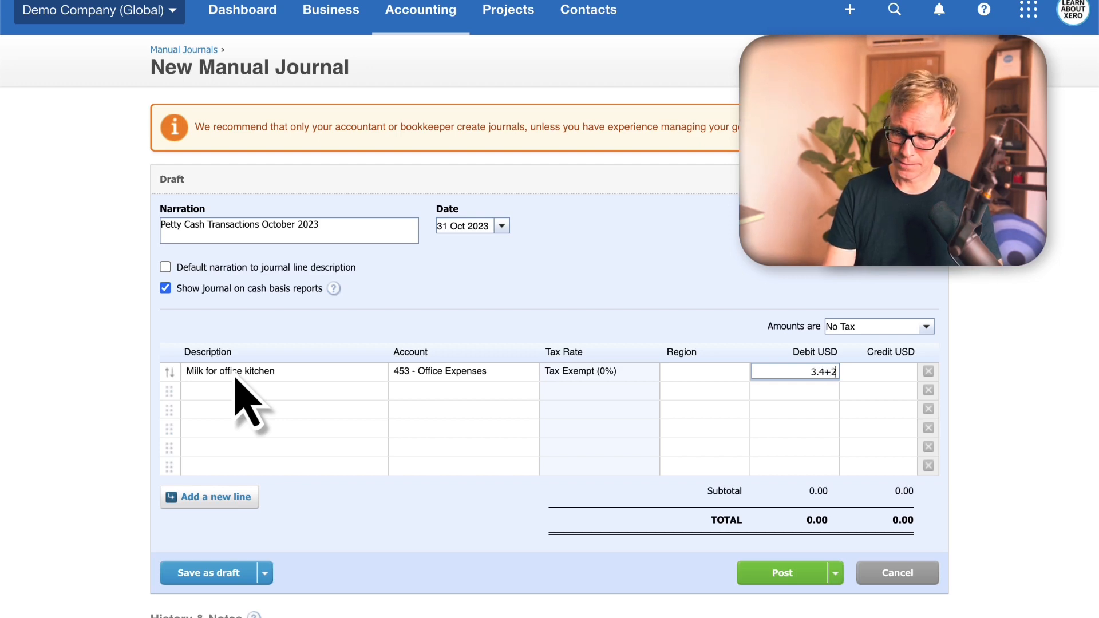
text(.8+2)
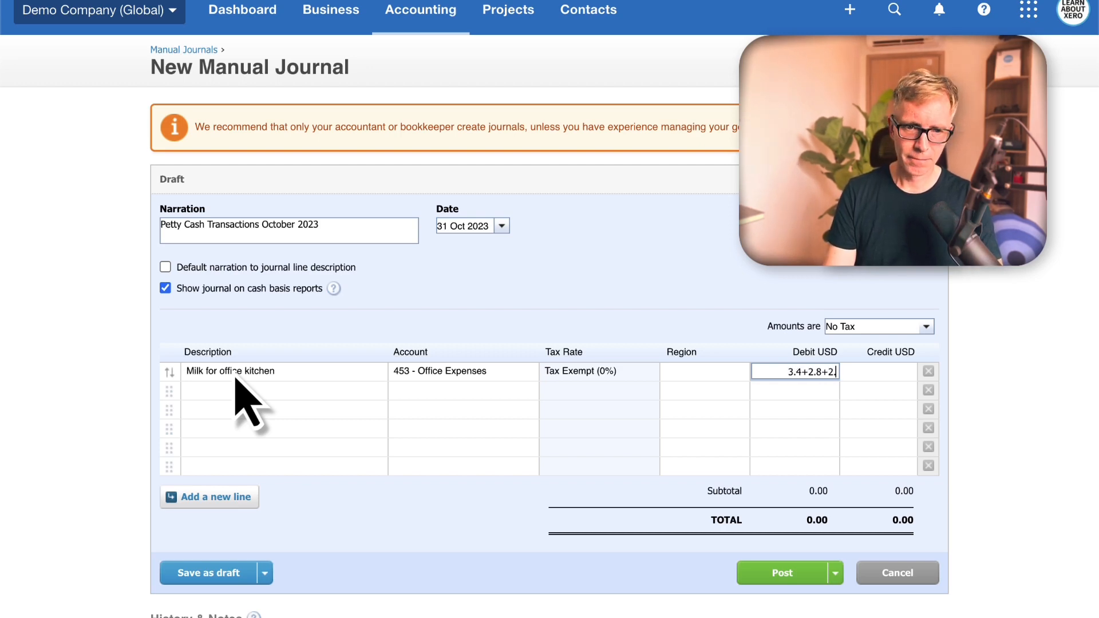
text(.2)
key(Tab)
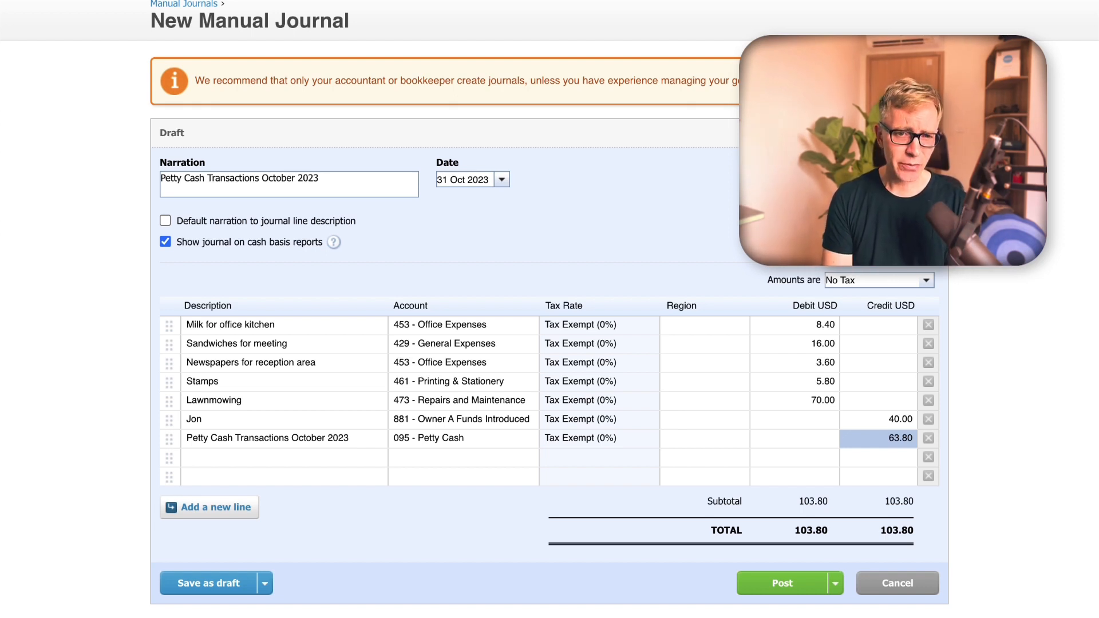
Post the manual journal and open "Petty Cash Transactions October 2023" from the list of posted manual journals.
click(798, 593)
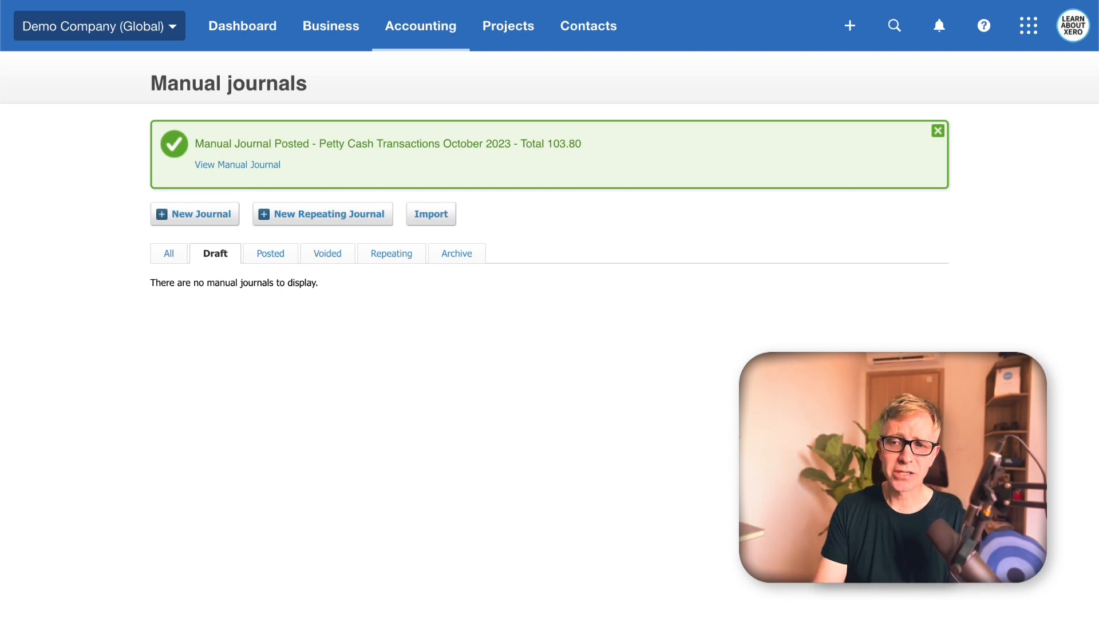
click(269, 259)
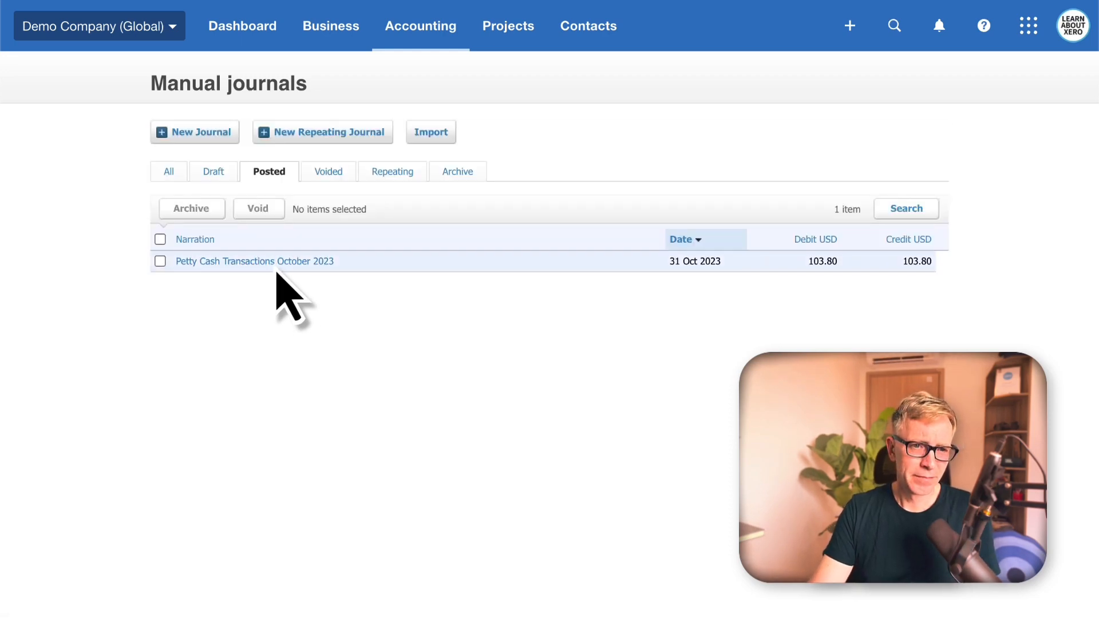
click(277, 268)
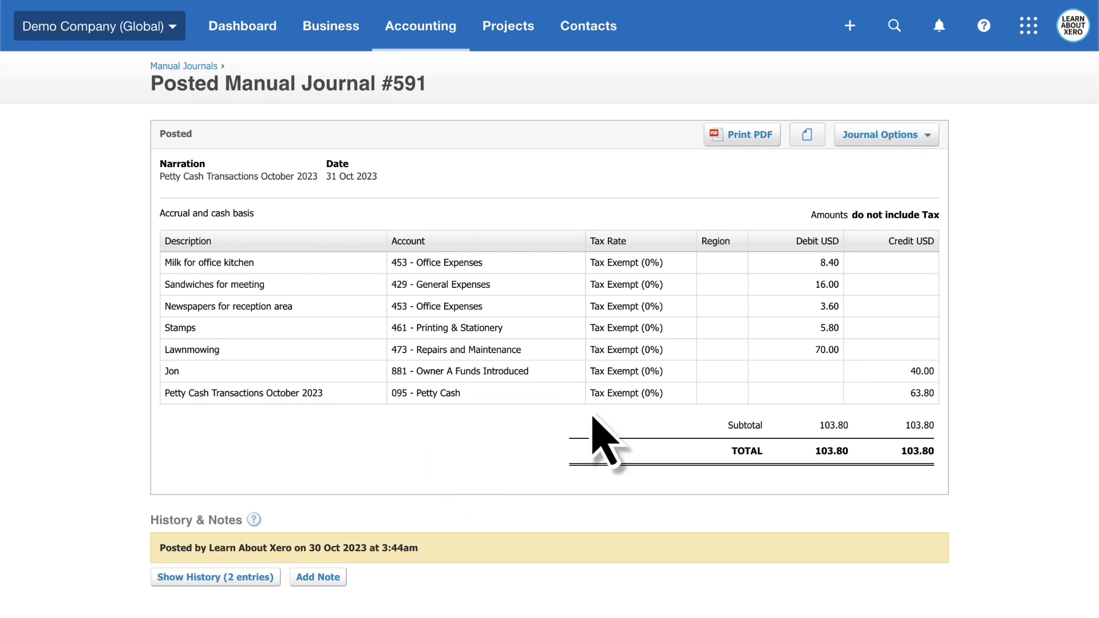
Open the posted petty cash journal for editing to review its lines, cancel without changes, and return to the dashboard.
click(932, 143)
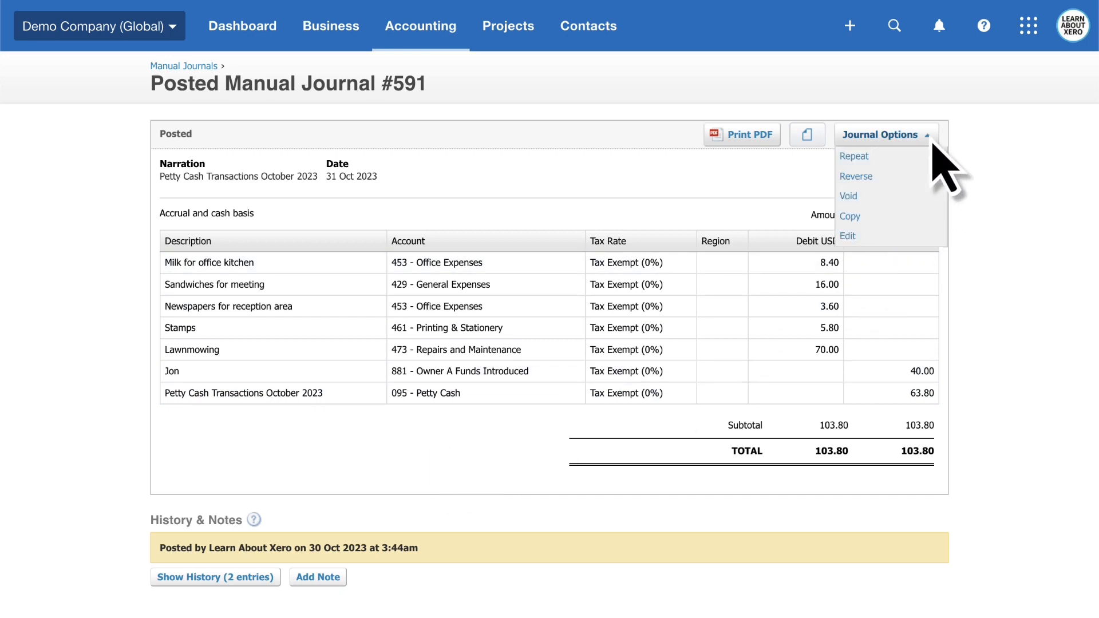
click(930, 237)
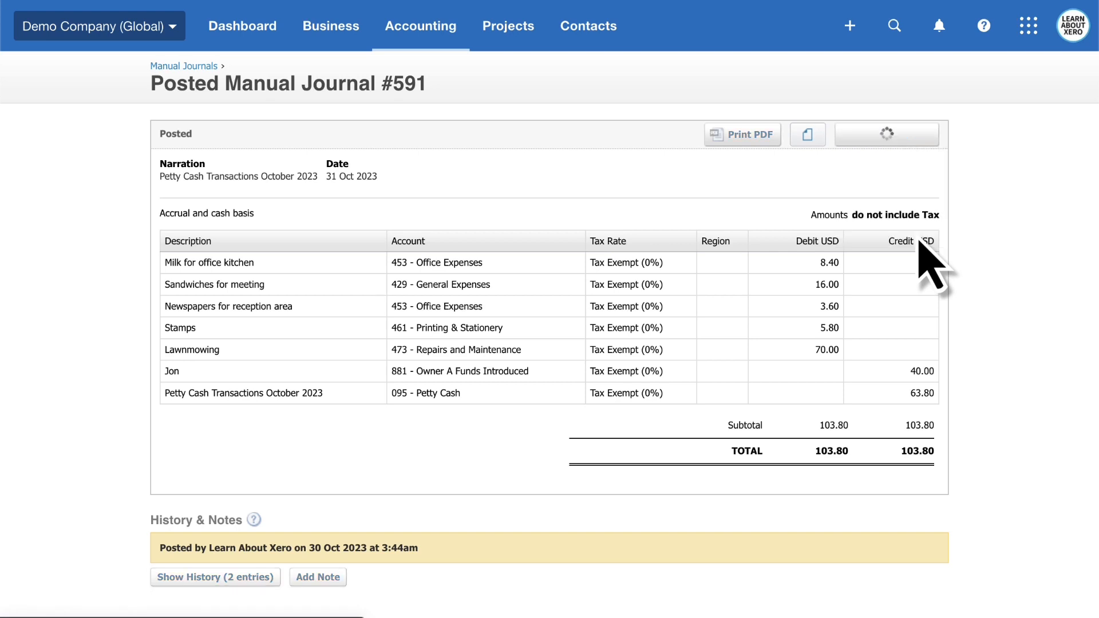
scroll(930, 263, down, 2)
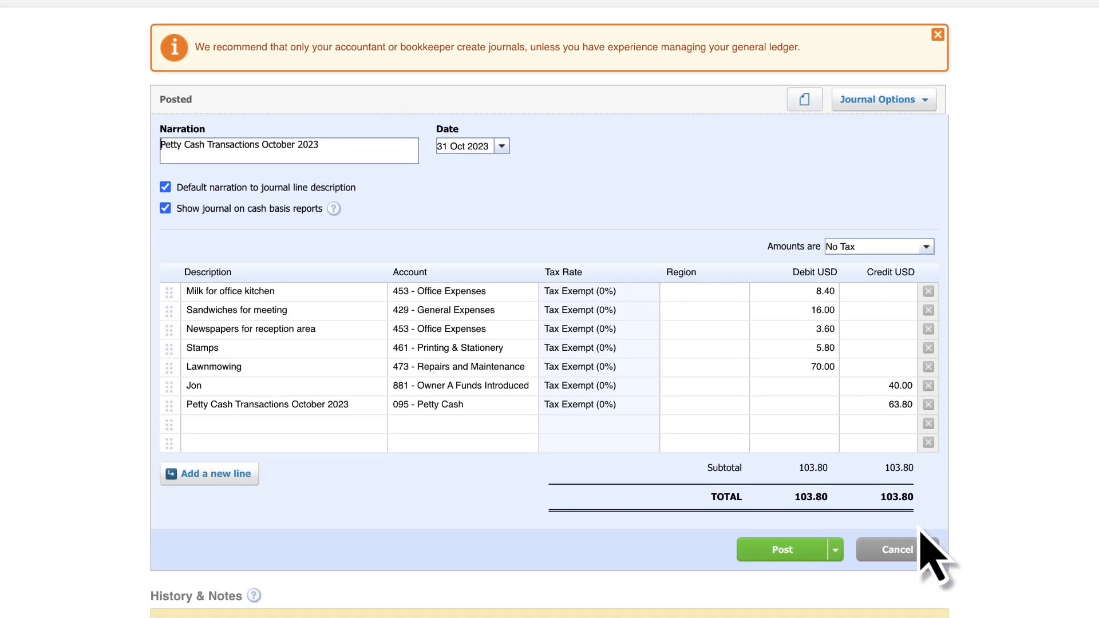
click(906, 549)
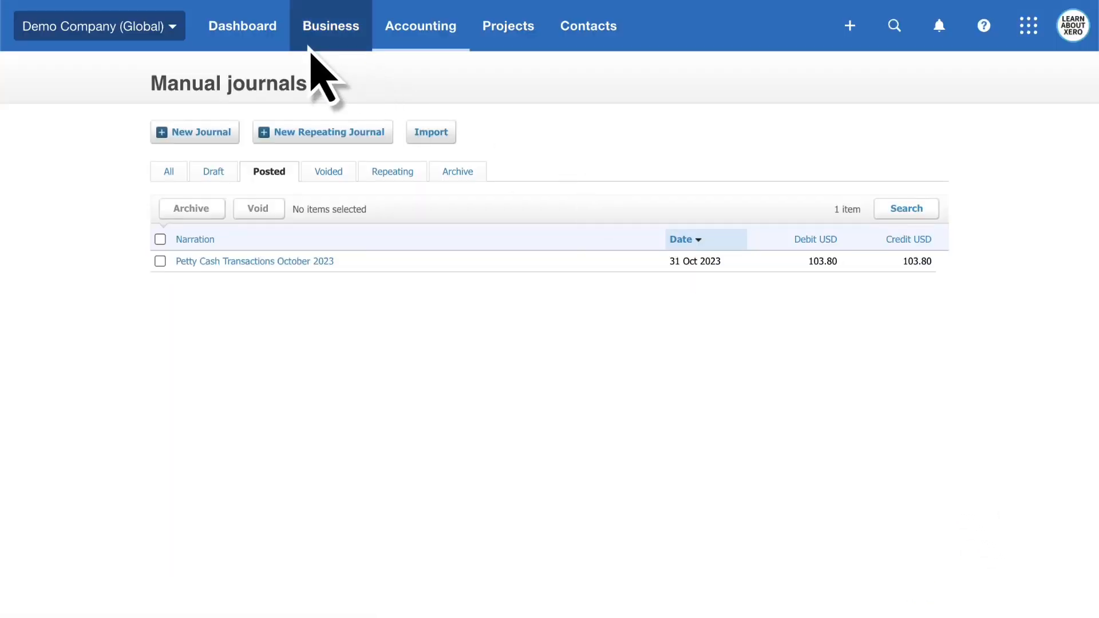
click(250, 36)
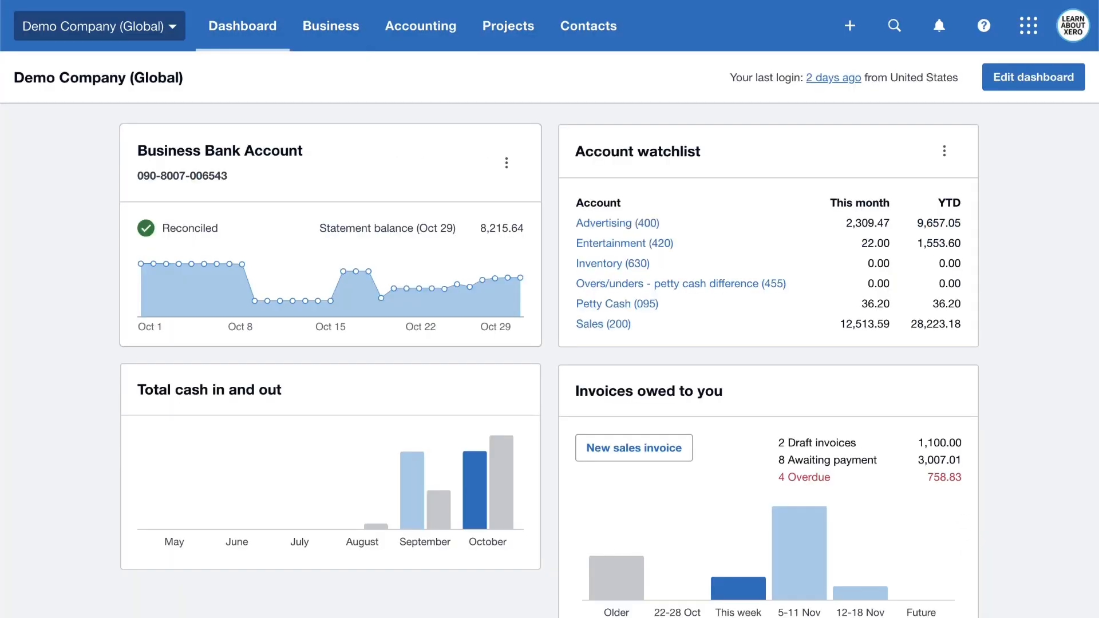